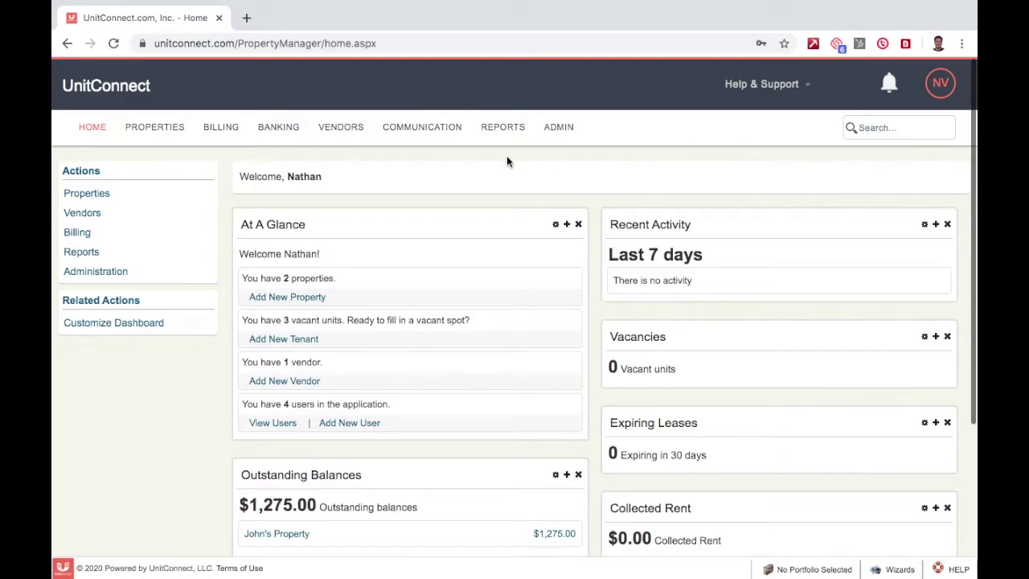
Step: Open the New Role Wizard from the User Management section of the Admin page
{"action": "left_click", "coordinate": [560, 129]}
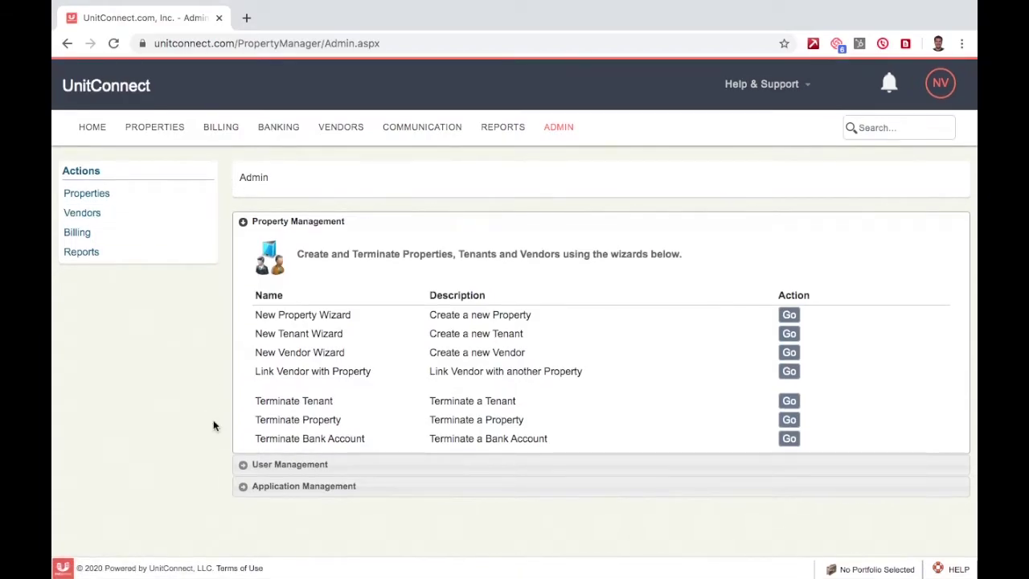
{"action": "left_click", "coordinate": [244, 466]}
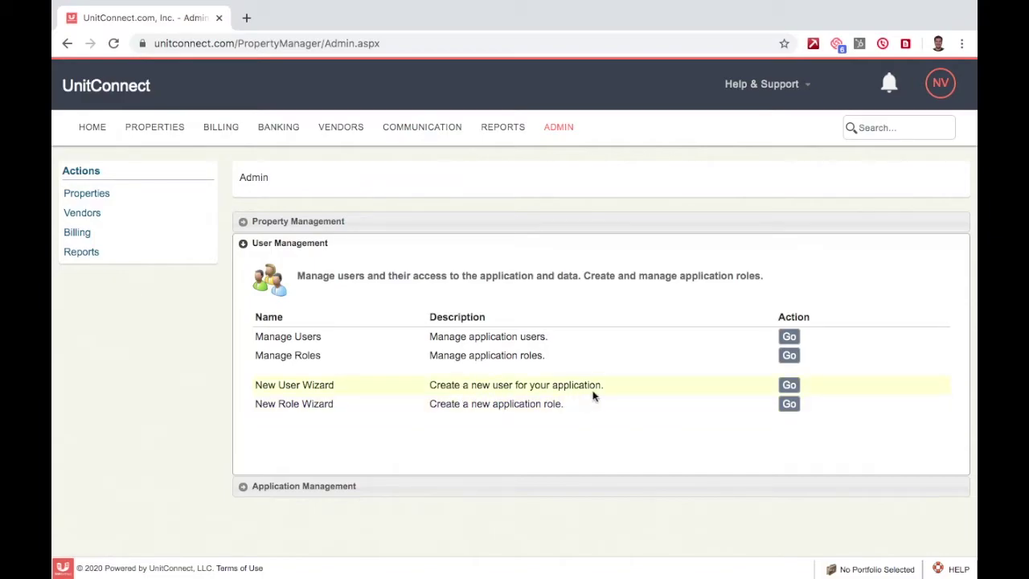
{"action": "left_click", "coordinate": [788, 405]}
{"action": "scroll", "coordinate": [947, 286], "scroll_direction": "down", "scroll_amount": 3}
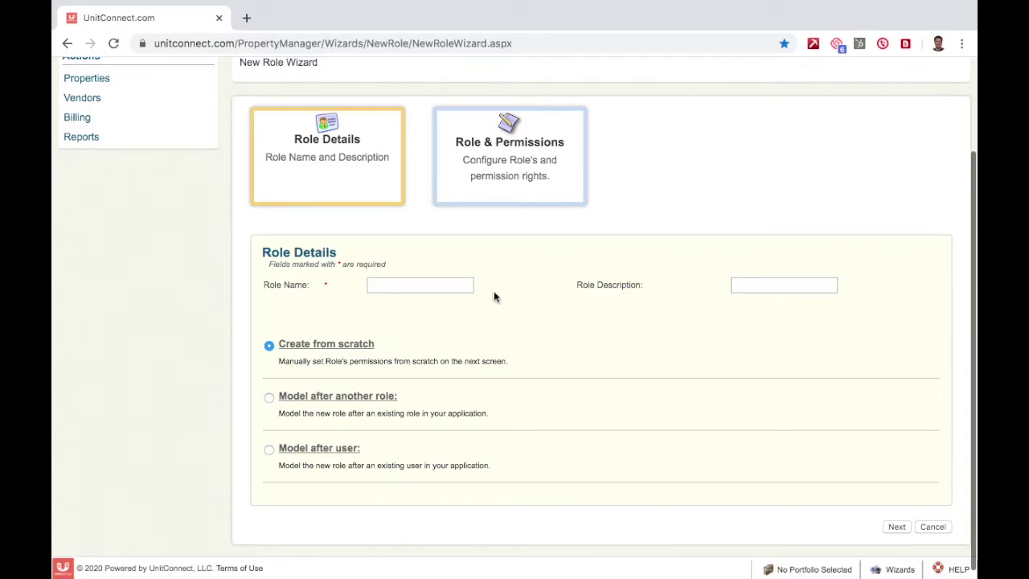
Step: Enter "Property Management Assistant" as both the role name and the role description
{"action": "left_click", "coordinate": [460, 285]}
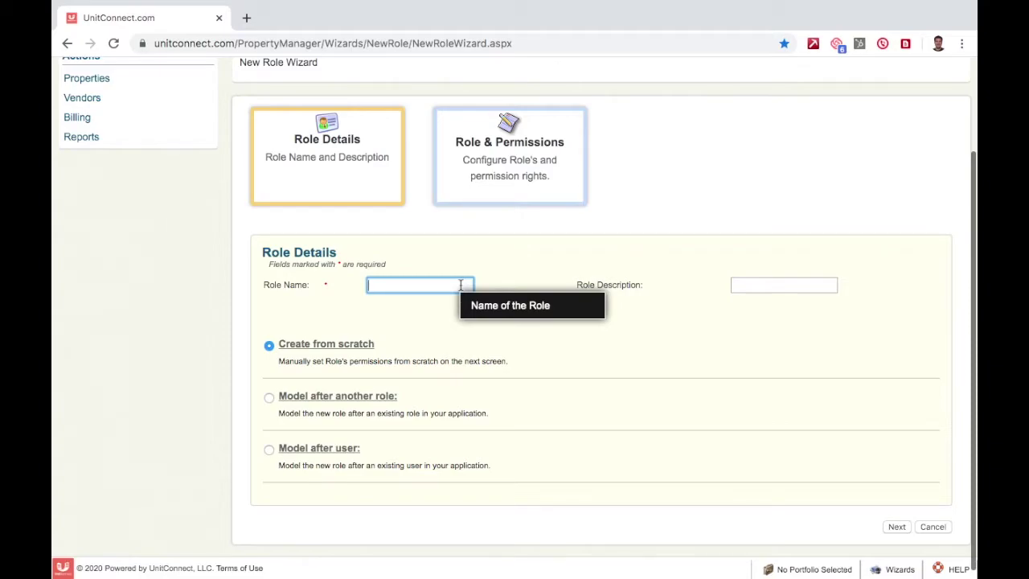
{"action": "type", "text": "Property Management"}
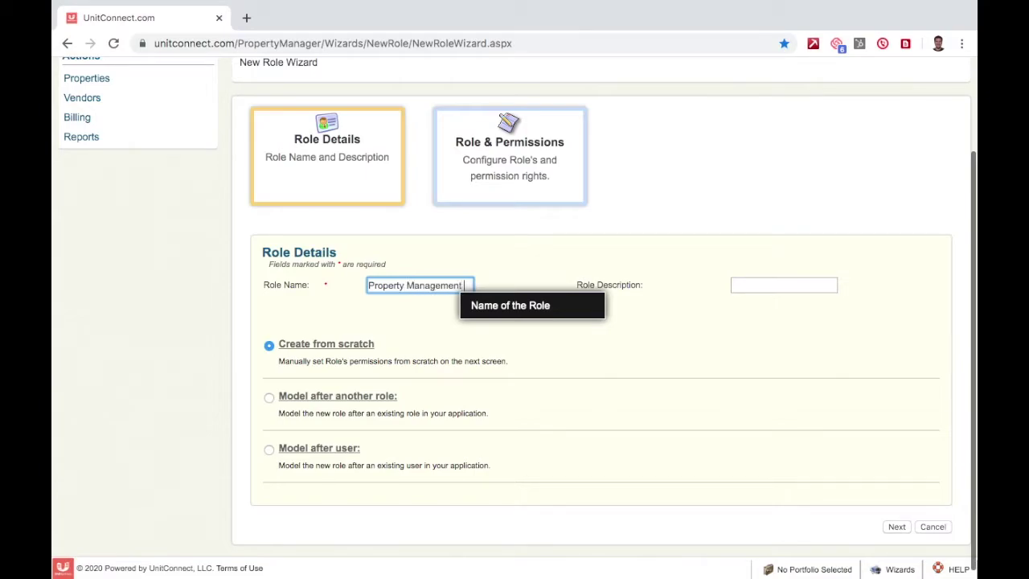
{"action": "type", "text": " Assist"}
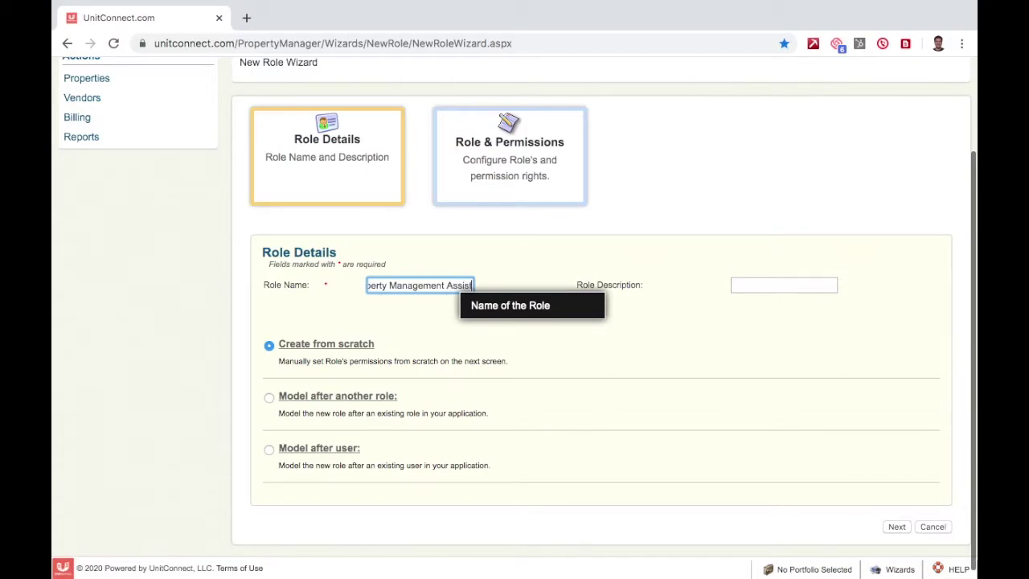
{"action": "type", "text": "ant"}
{"action": "key", "text": "Tab"}
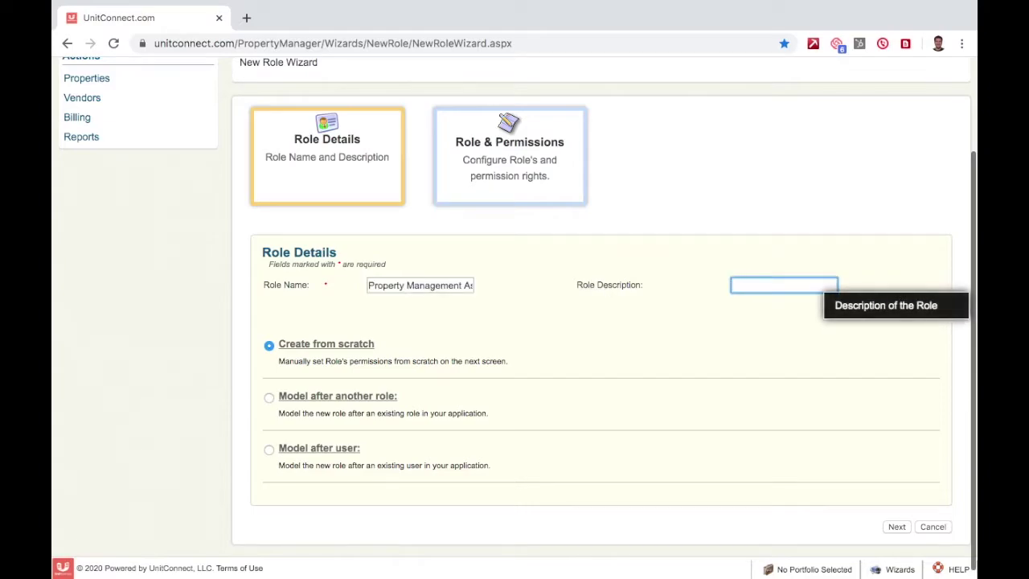
{"action": "triple_click", "coordinate": [386, 286]}
{"action": "key", "text": "ctrl+c"}
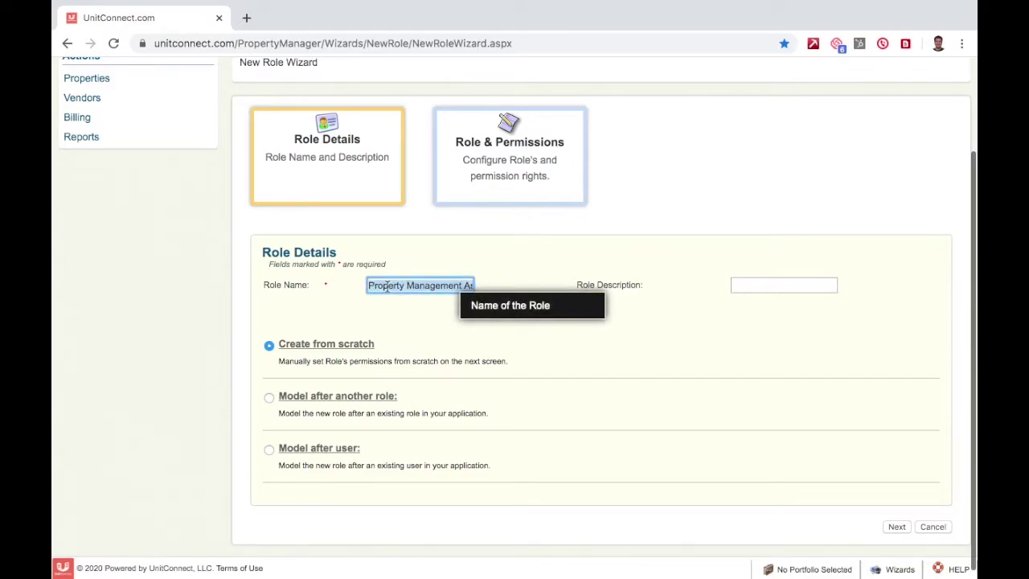
{"action": "left_click", "coordinate": [815, 287]}
{"action": "key", "text": "ctrl+v"}
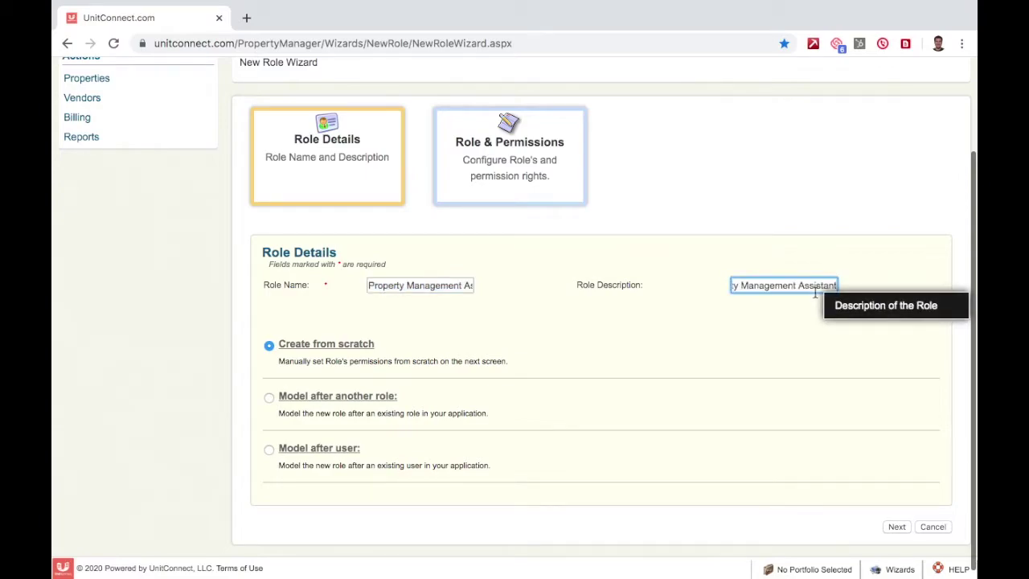
{"action": "left_click", "coordinate": [673, 306]}
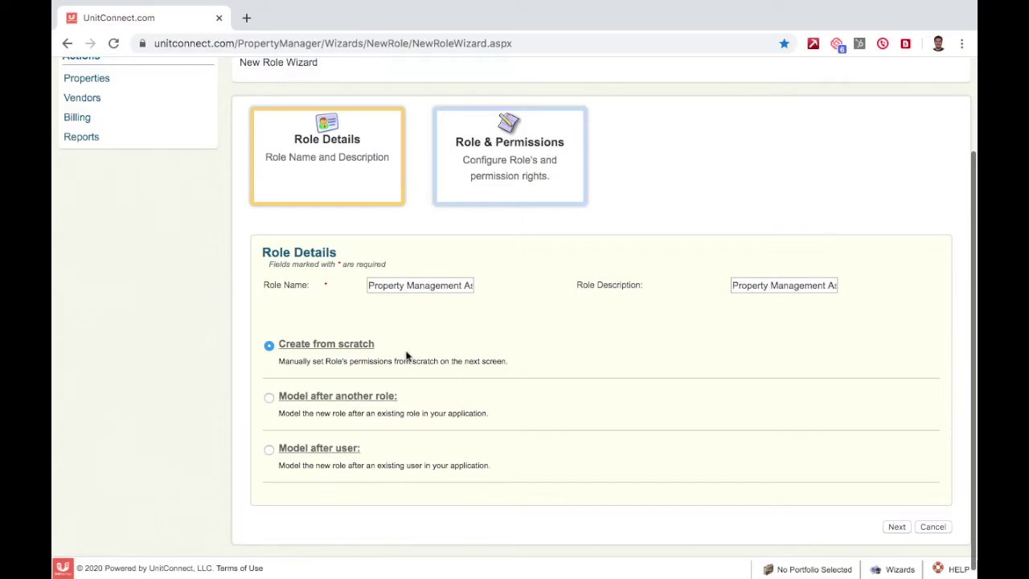
Step: Review the existing roles and users that the new role can be modelled after
{"action": "left_click", "coordinate": [269, 398]}
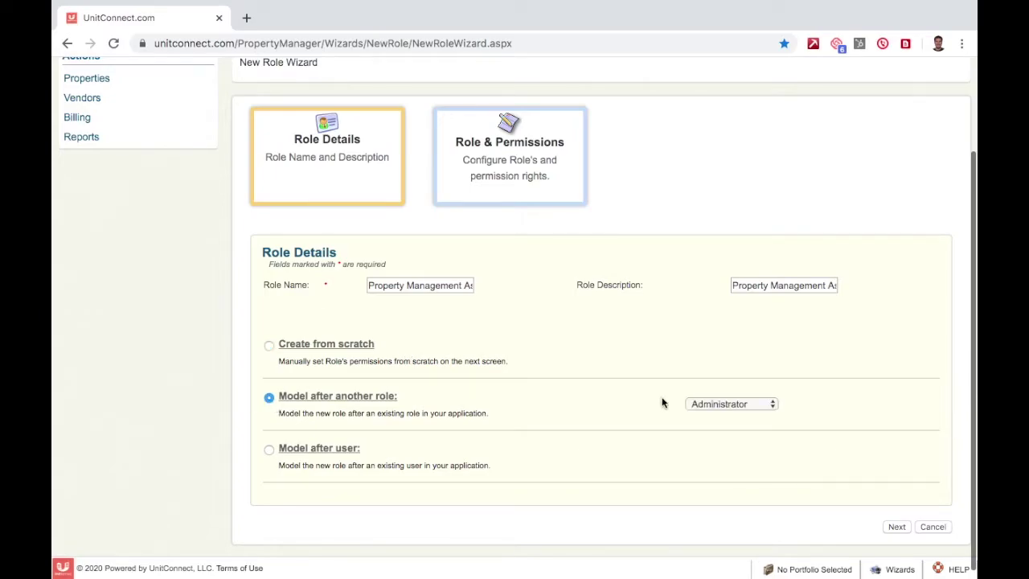
{"action": "left_click", "coordinate": [743, 404]}
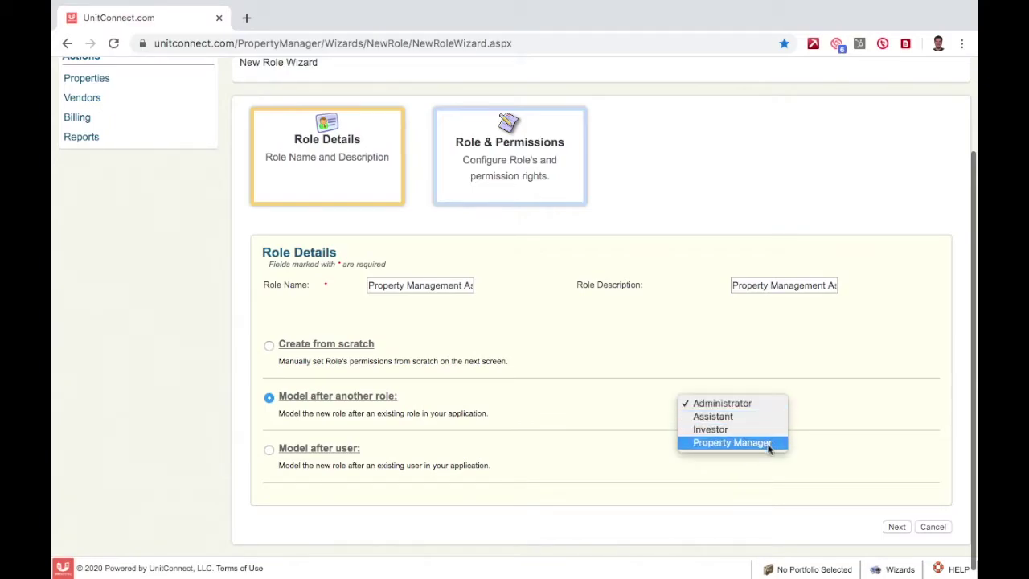
{"action": "left_click", "coordinate": [776, 404]}
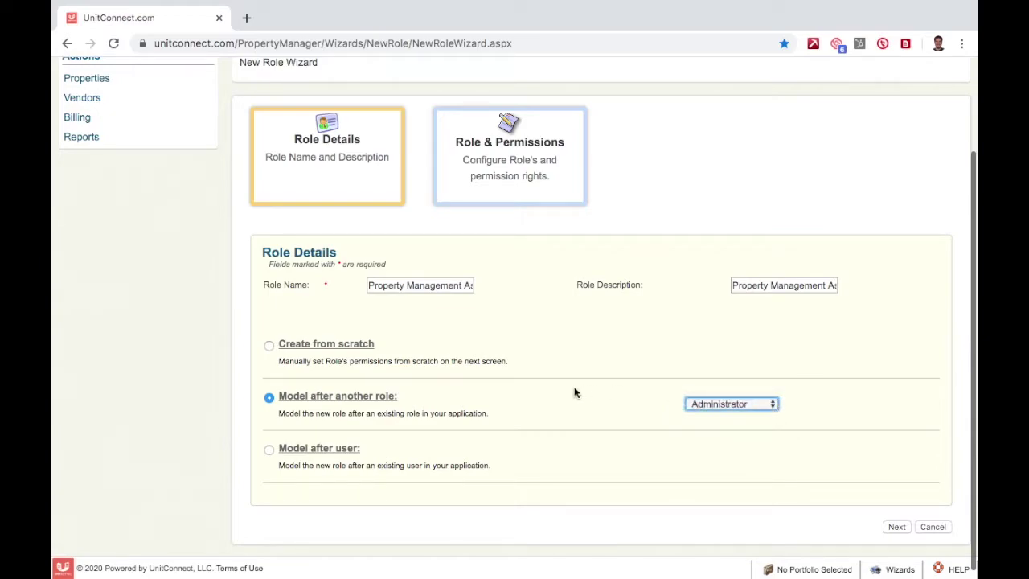
{"action": "left_click", "coordinate": [269, 451]}
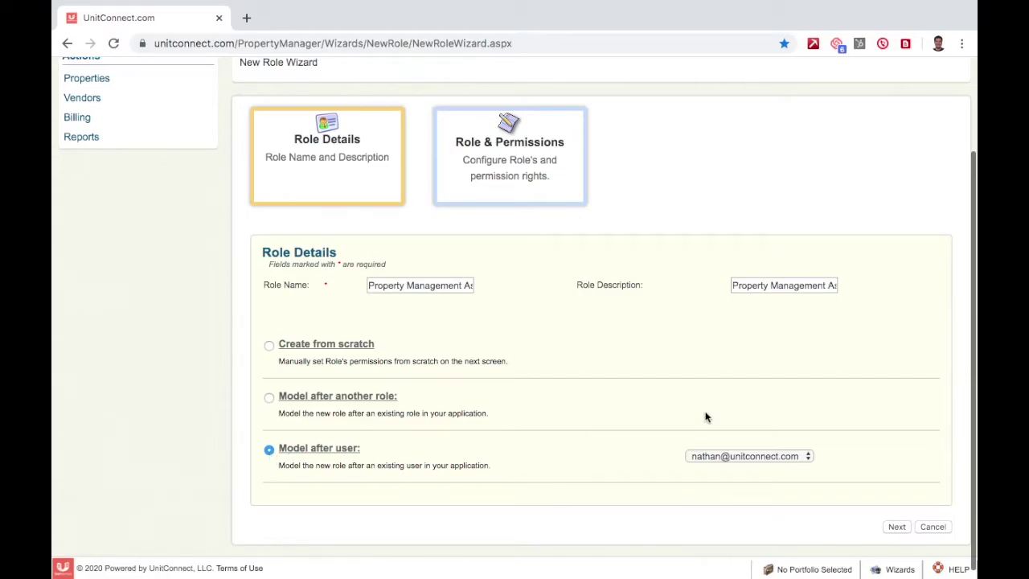
{"action": "left_click", "coordinate": [788, 456]}
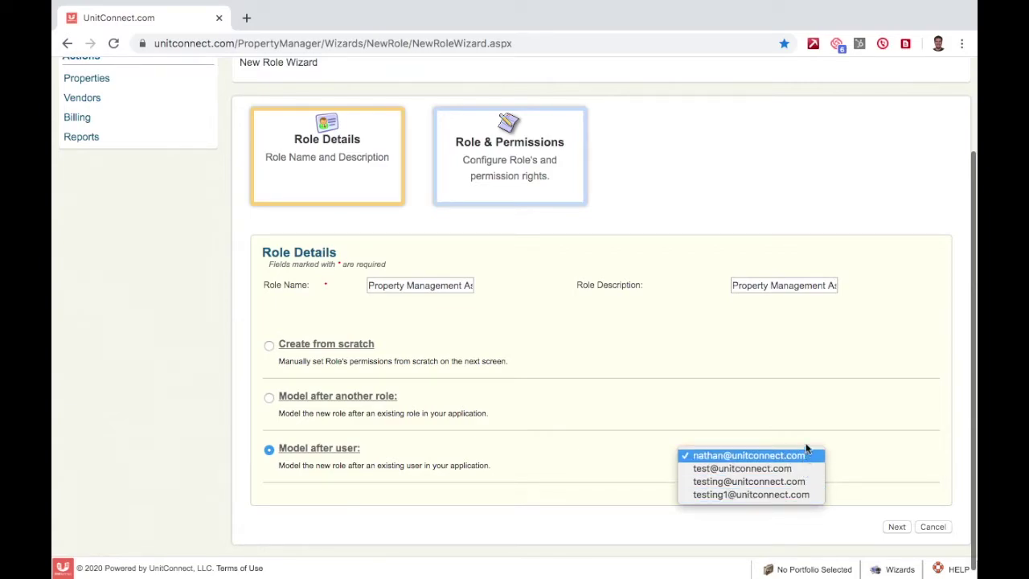
{"action": "left_click", "coordinate": [806, 437]}
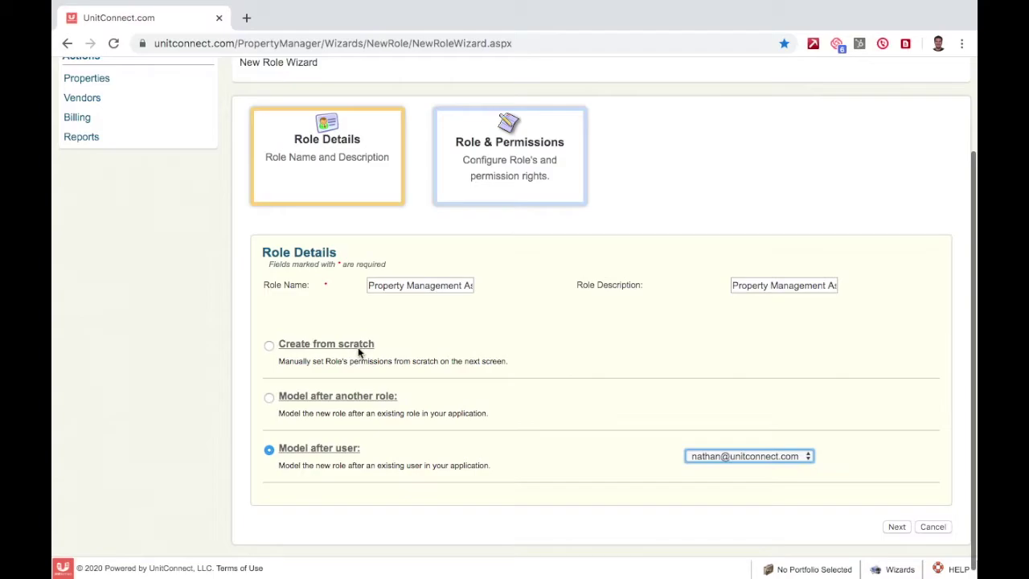
Step: Choose to create the role from scratch and proceed to the Role & Permissions stage
{"action": "left_click", "coordinate": [268, 347]}
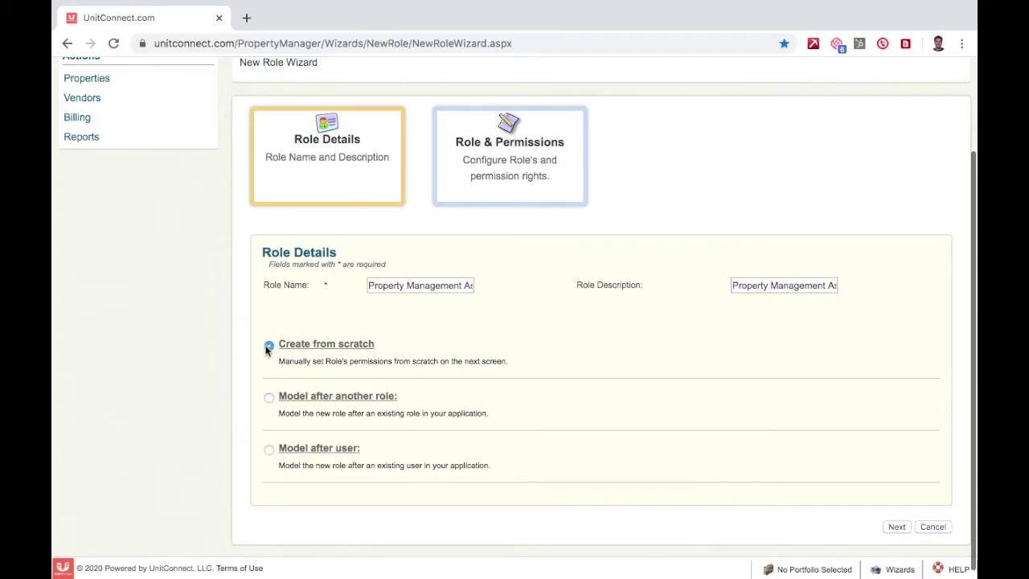
{"action": "left_click", "coordinate": [896, 527]}
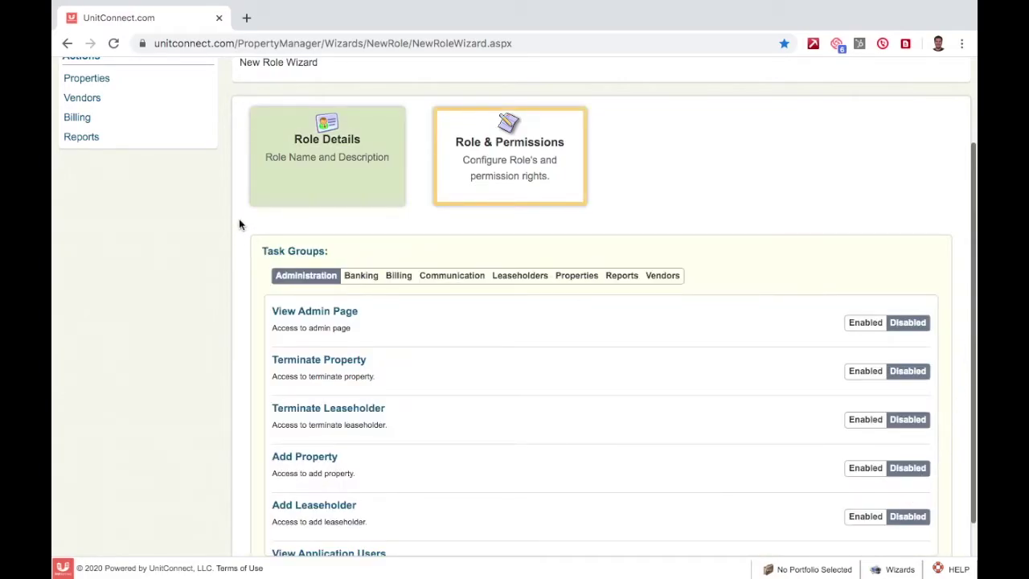
Step: Examine the permissions offered in each task group, from Banking through Billing, Communication, Leaseholders, Properties and Reports to Vendors
{"action": "scroll", "coordinate": [238, 219], "scroll_direction": "down", "scroll_amount": 2}
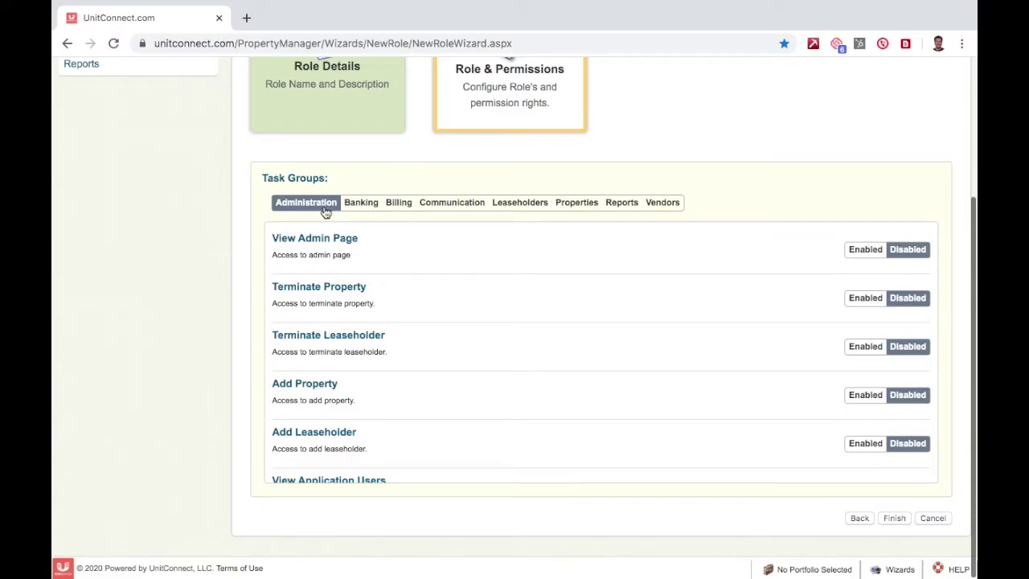
{"action": "left_click", "coordinate": [367, 207]}
{"action": "left_click", "coordinate": [406, 206]}
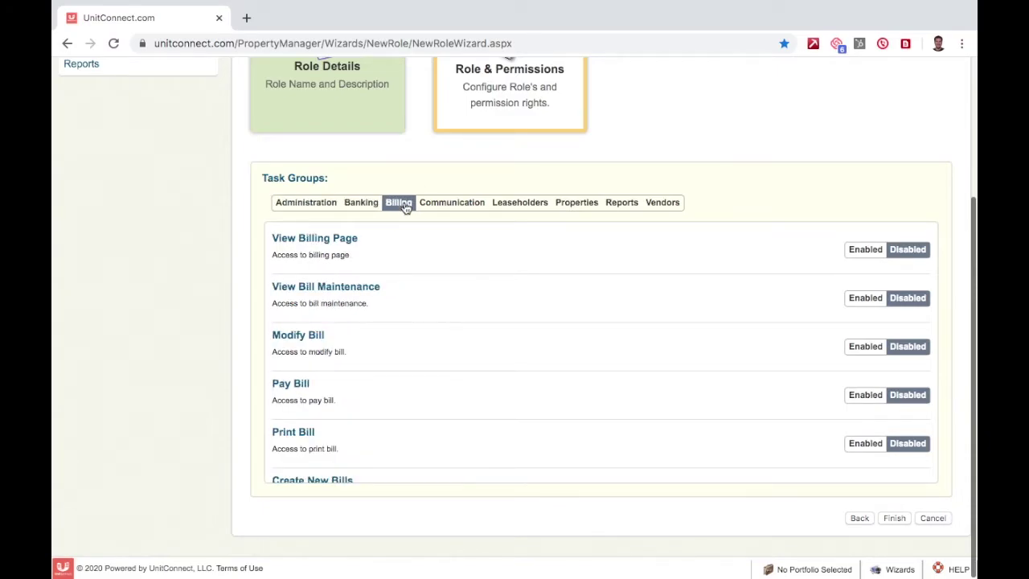
{"action": "left_click", "coordinate": [467, 206]}
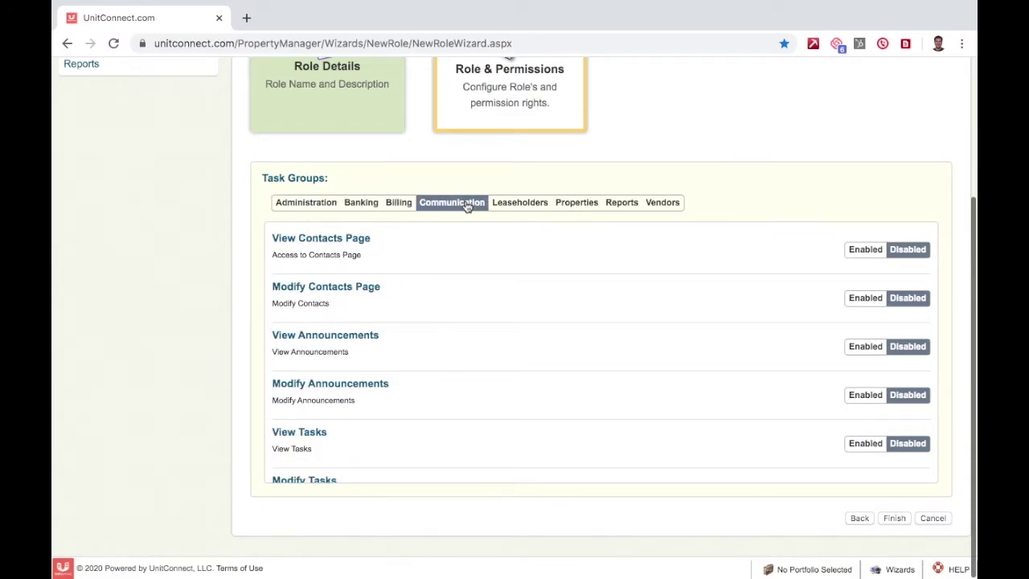
{"action": "left_click", "coordinate": [508, 209]}
{"action": "left_click", "coordinate": [571, 206]}
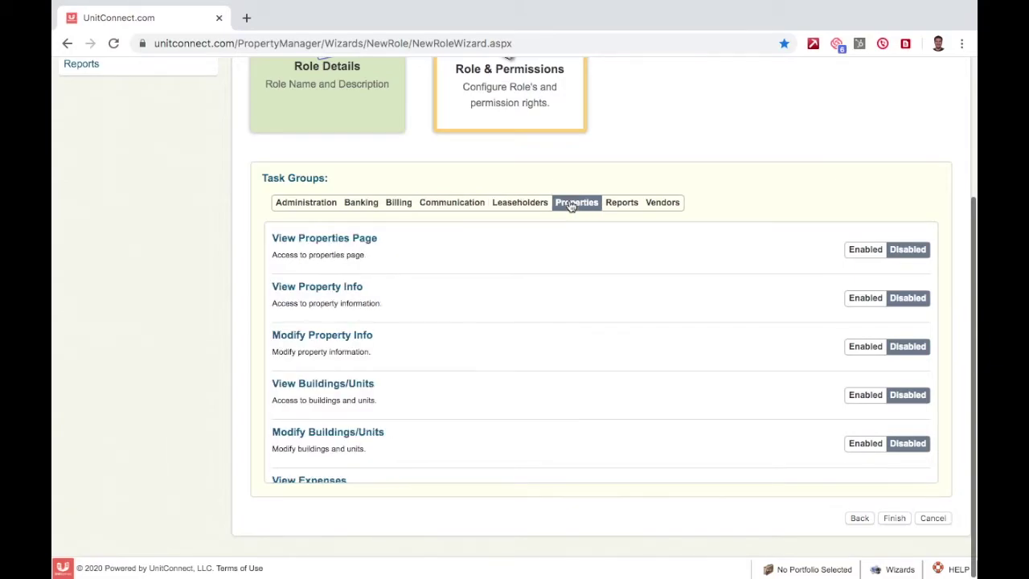
{"action": "left_click", "coordinate": [615, 206]}
{"action": "left_click", "coordinate": [662, 206]}
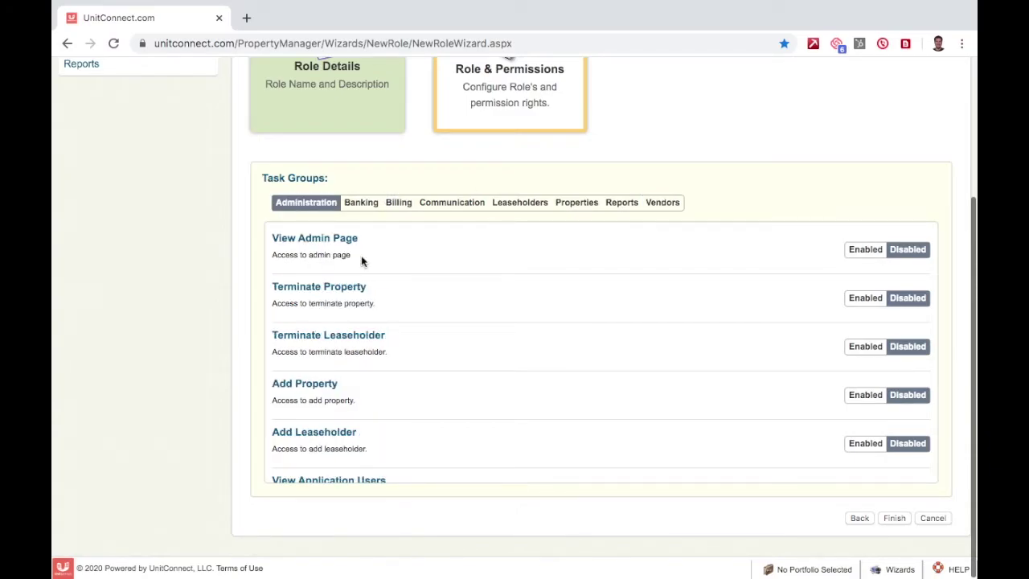
Step: Try enabling View Admin Page under Administration and View Banking Page under Banking, setting each back to Disabled
{"action": "left_click", "coordinate": [866, 250]}
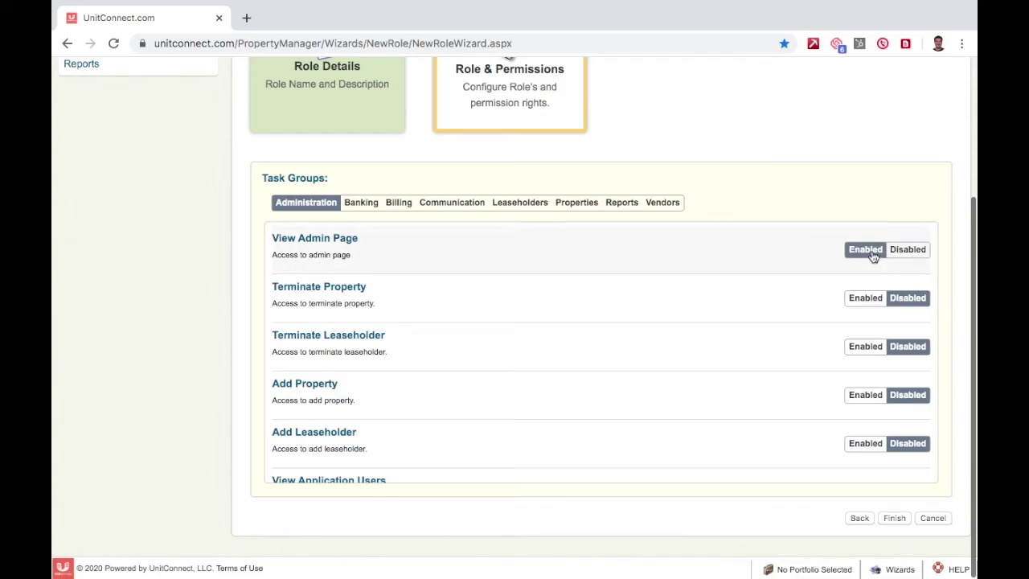
{"action": "left_click", "coordinate": [907, 251]}
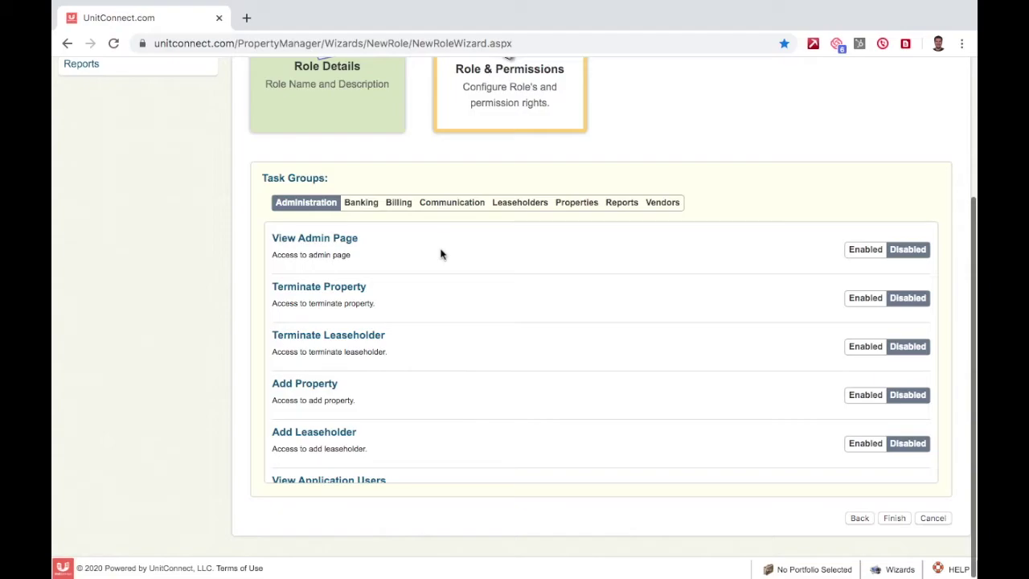
{"action": "left_click", "coordinate": [369, 202]}
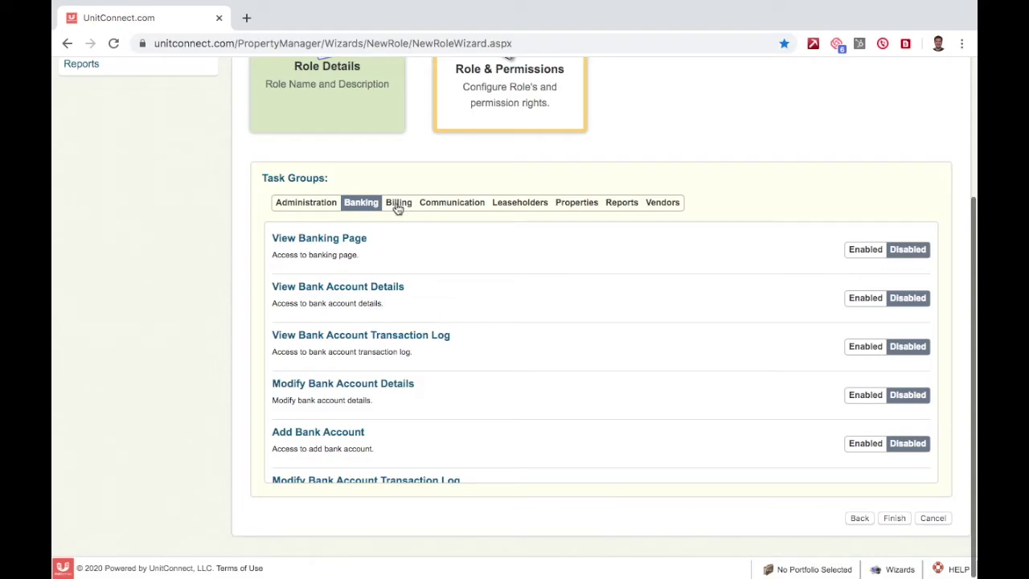
{"action": "left_click", "coordinate": [857, 258]}
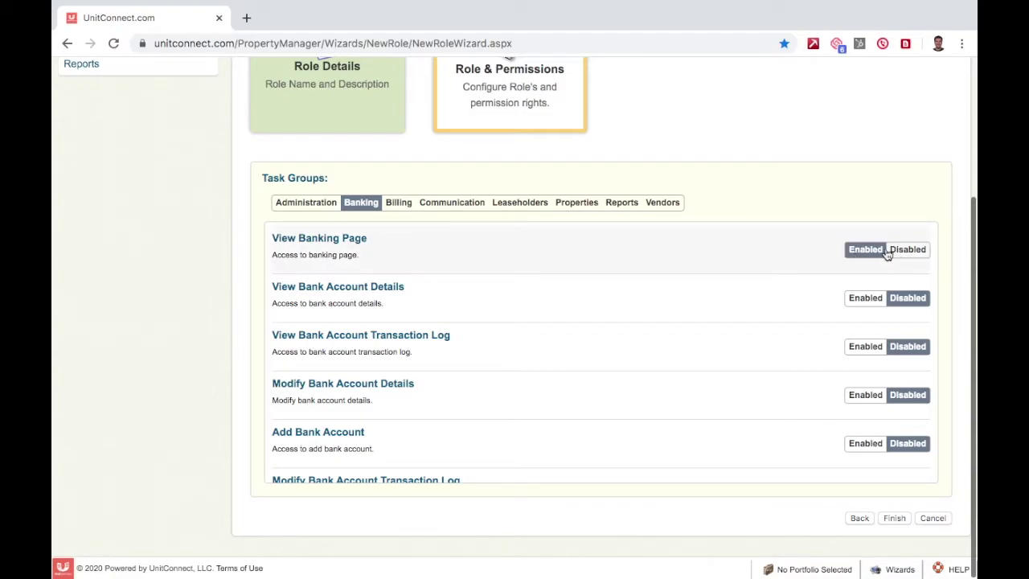
{"action": "left_click", "coordinate": [913, 251]}
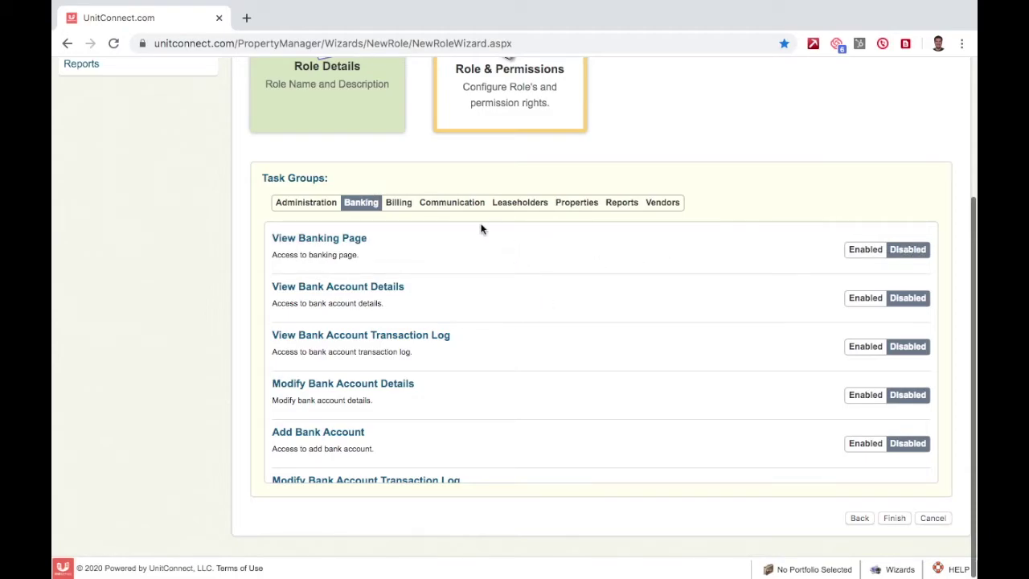
Step: Review the permissions in the Billing, Communication, Leaseholders and Administration task groups
{"action": "left_click", "coordinate": [399, 210]}
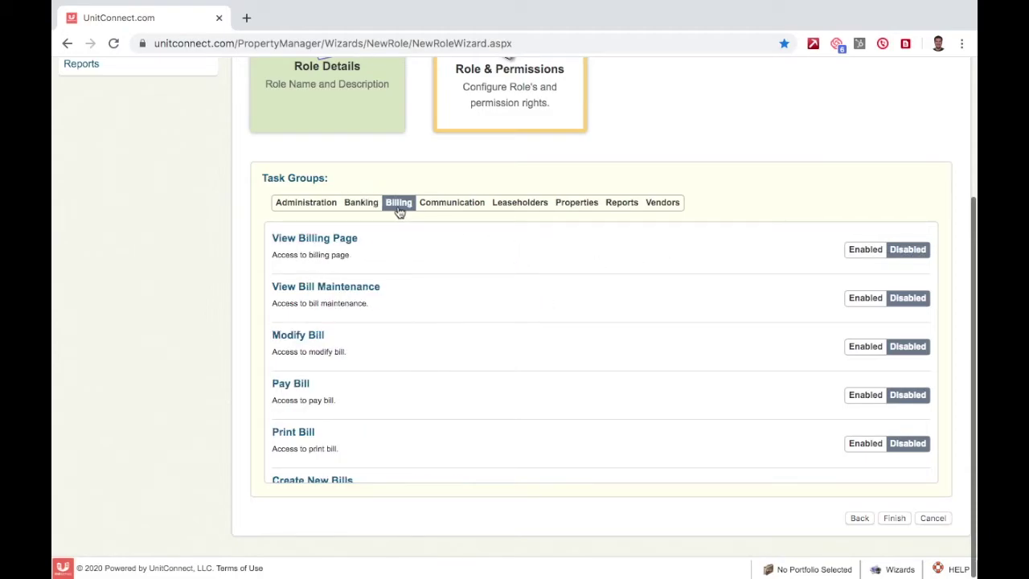
{"action": "left_click", "coordinate": [454, 206]}
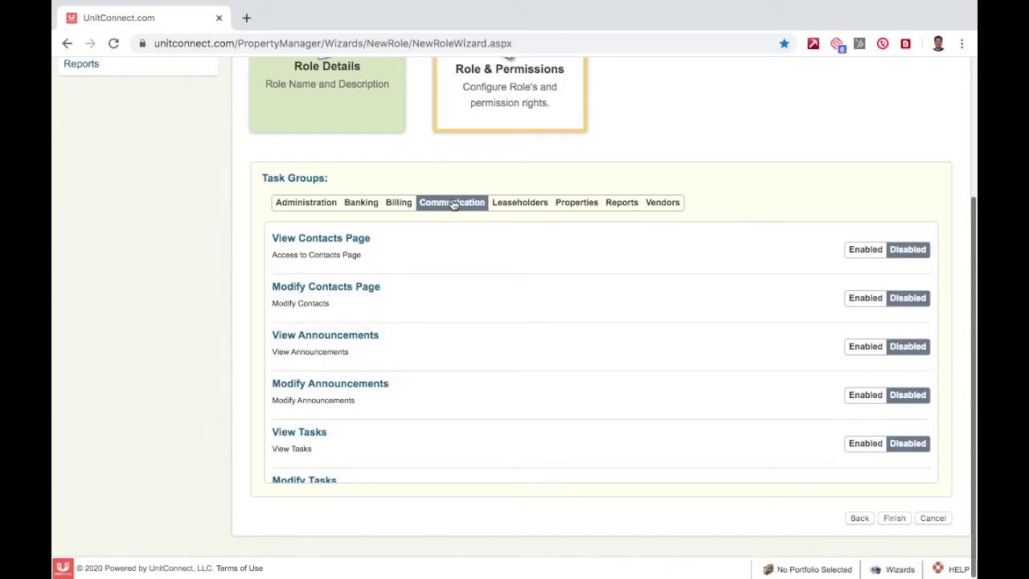
{"action": "left_click", "coordinate": [529, 208]}
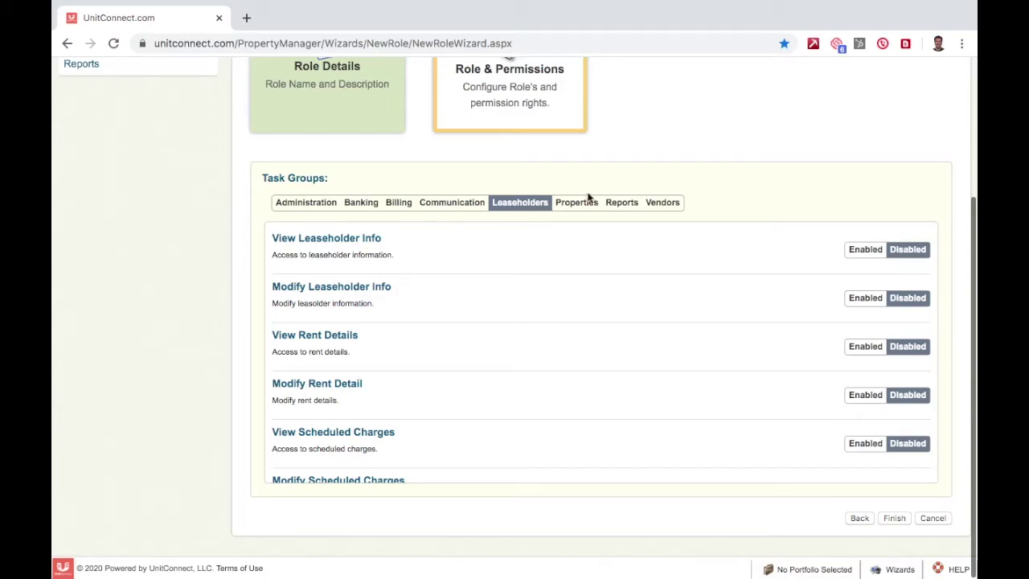
{"action": "left_click", "coordinate": [318, 209]}
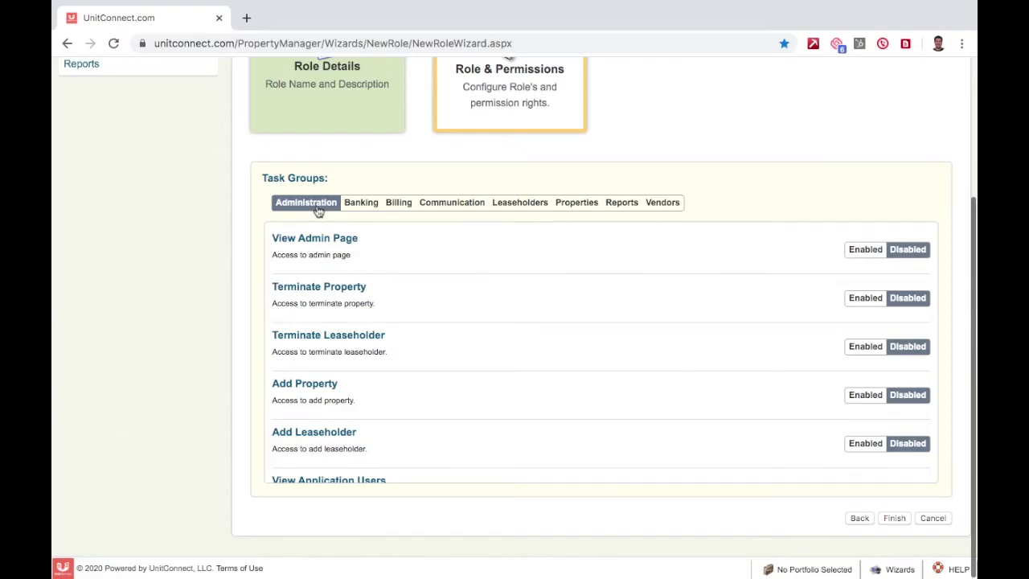
Step: Finish the New Role Wizard, confirm creating the role, and return to the Admin page
{"action": "left_click", "coordinate": [896, 519]}
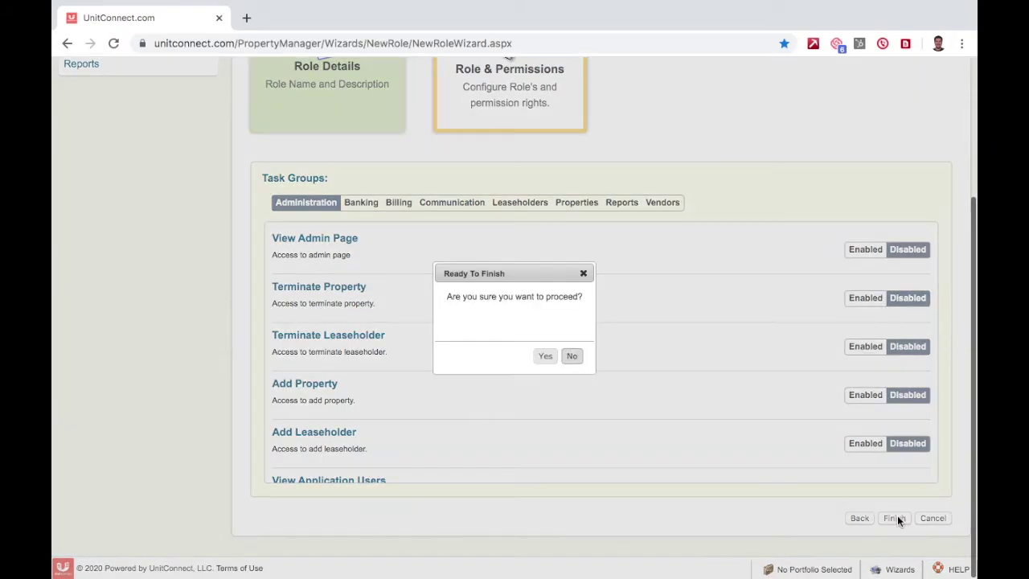
{"action": "left_click", "coordinate": [547, 358]}
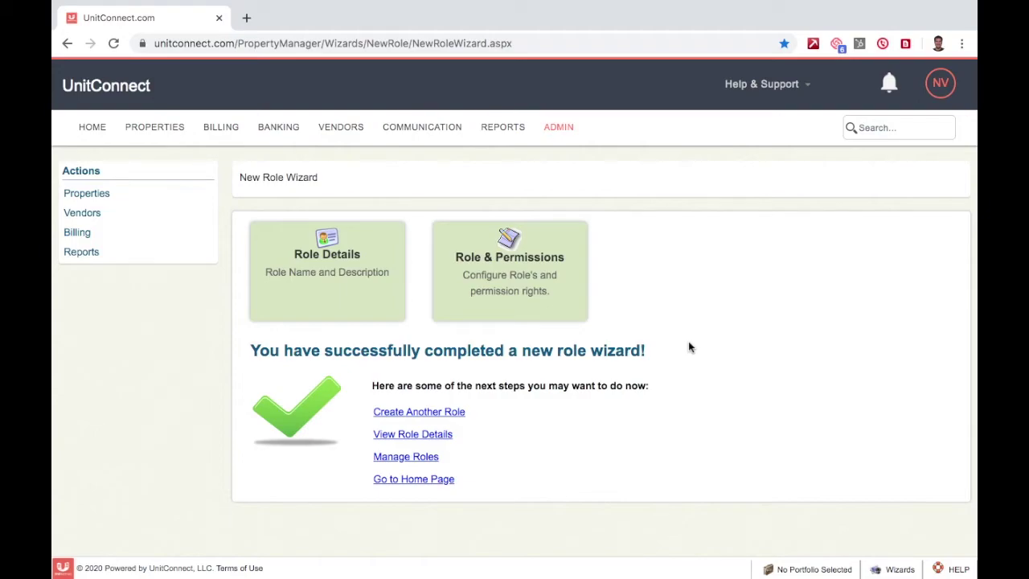
{"action": "left_click", "coordinate": [563, 131]}
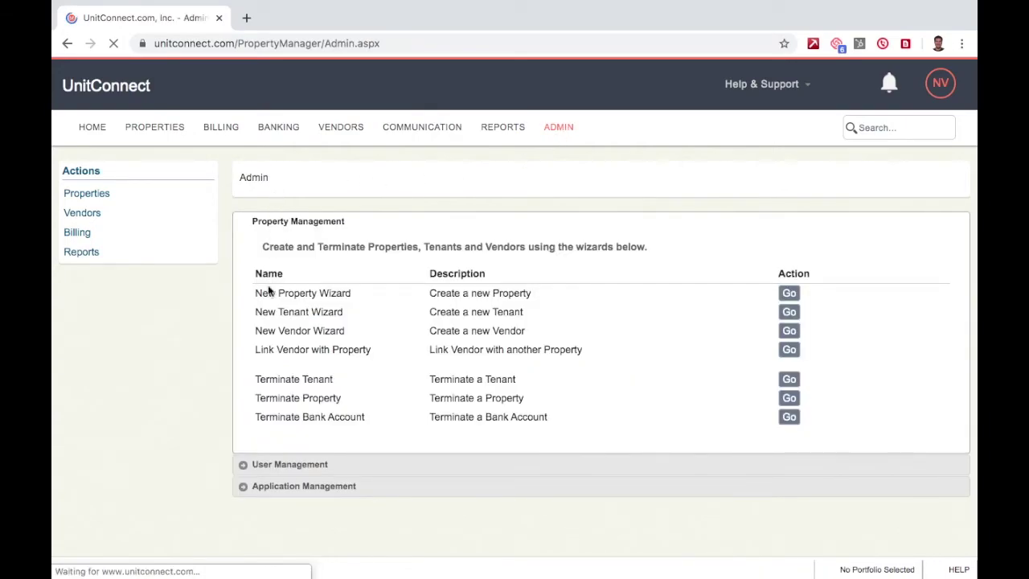
Step: Open the details of the Property Management Assistant role from the application roles and show its Banking permissions
{"action": "left_click", "coordinate": [301, 466]}
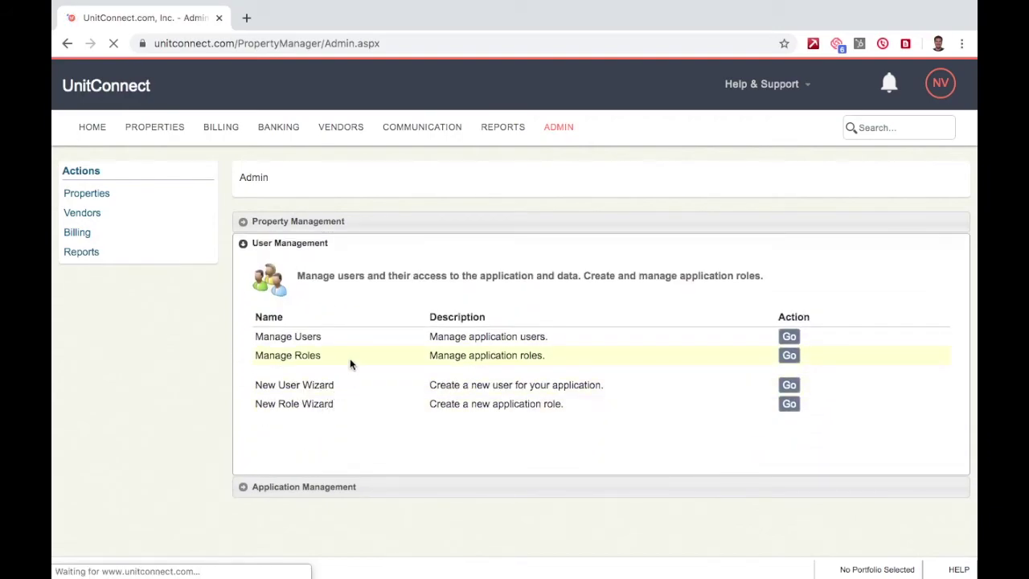
{"action": "left_click", "coordinate": [790, 358]}
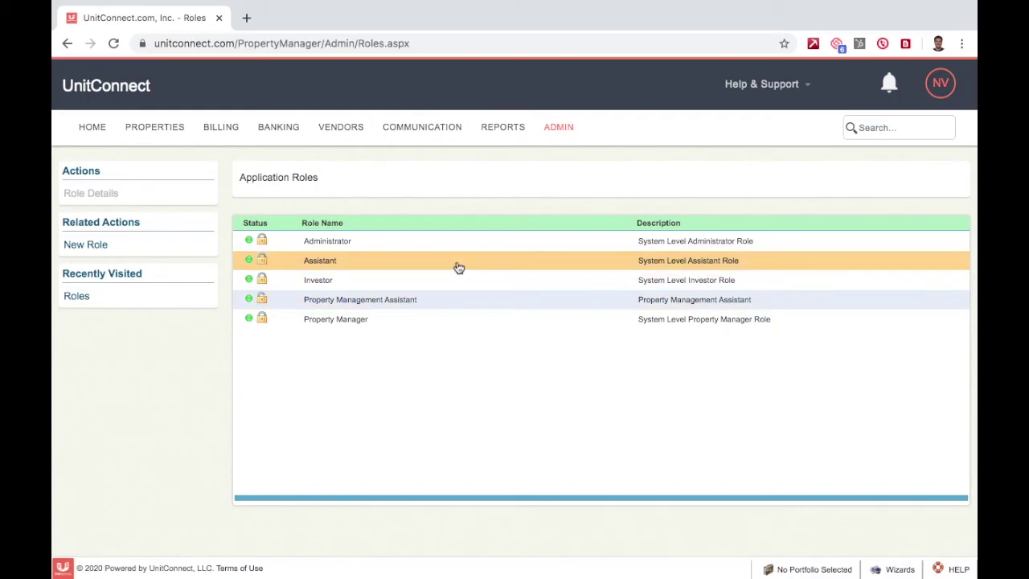
{"action": "left_click", "coordinate": [456, 304]}
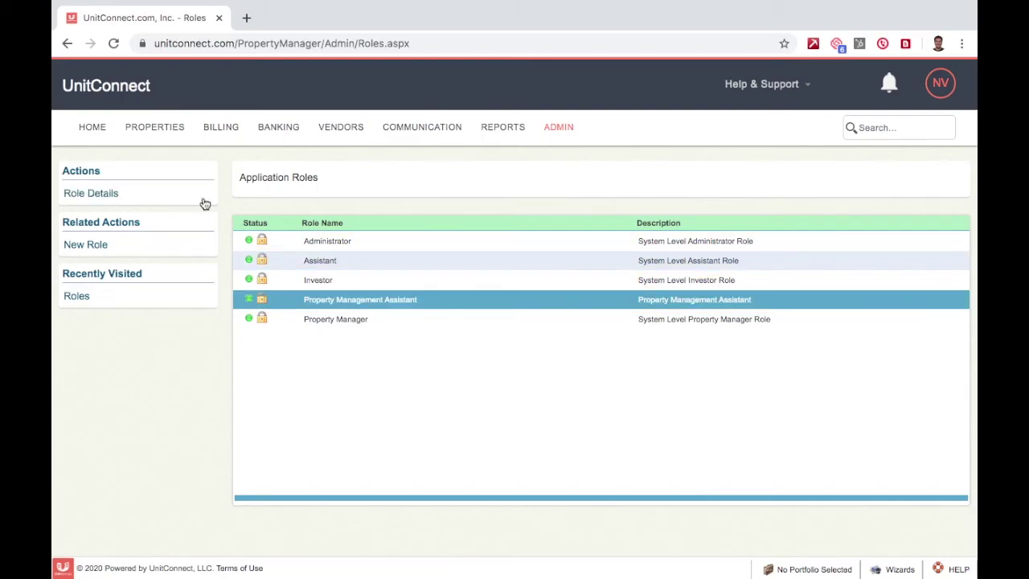
{"action": "left_click", "coordinate": [93, 196]}
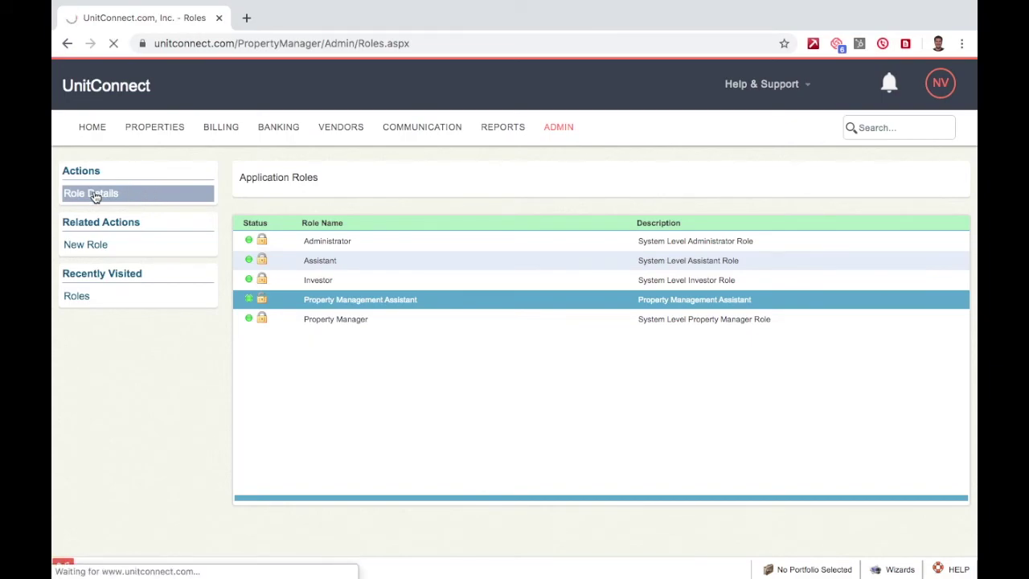
{"action": "scroll", "coordinate": [222, 179], "scroll_direction": "down", "scroll_amount": 3}
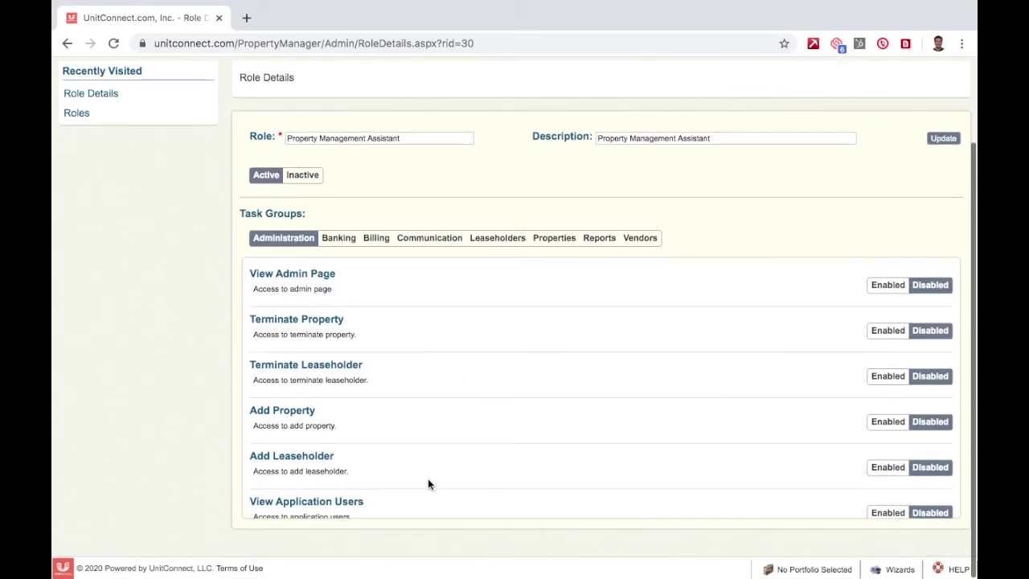
{"action": "left_click", "coordinate": [344, 243]}
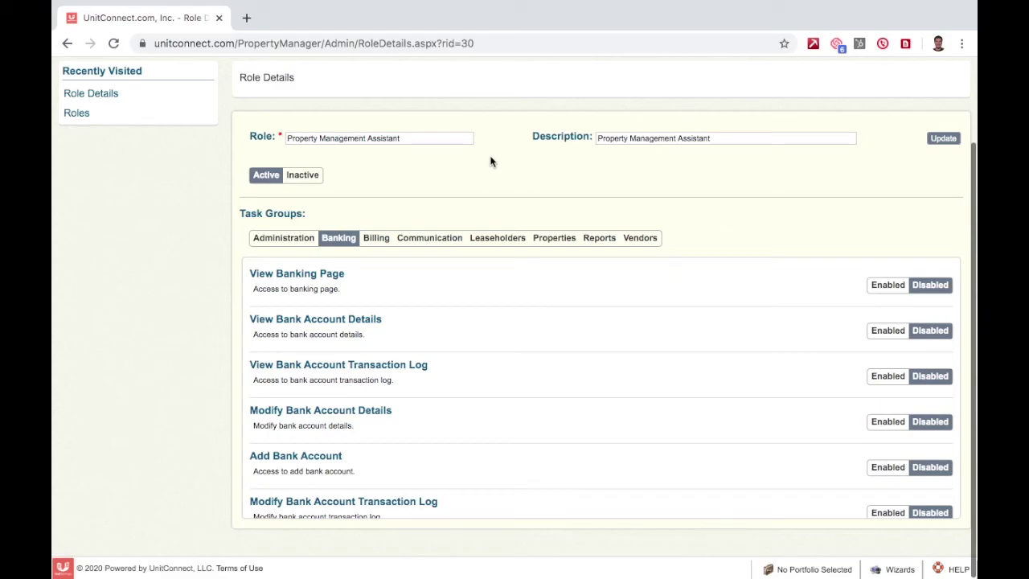
Step: Switch the role's status to Inactive and back to Active, update the role information, and dismiss the notification
{"action": "left_click", "coordinate": [304, 177]}
{"action": "left_click", "coordinate": [266, 177]}
{"action": "left_click", "coordinate": [949, 147]}
{"action": "scroll", "coordinate": [831, 177], "scroll_direction": "up", "scroll_amount": 3}
{"action": "scroll", "coordinate": [884, 161], "scroll_direction": "down", "scroll_amount": 2}
{"action": "left_click", "coordinate": [948, 143]}
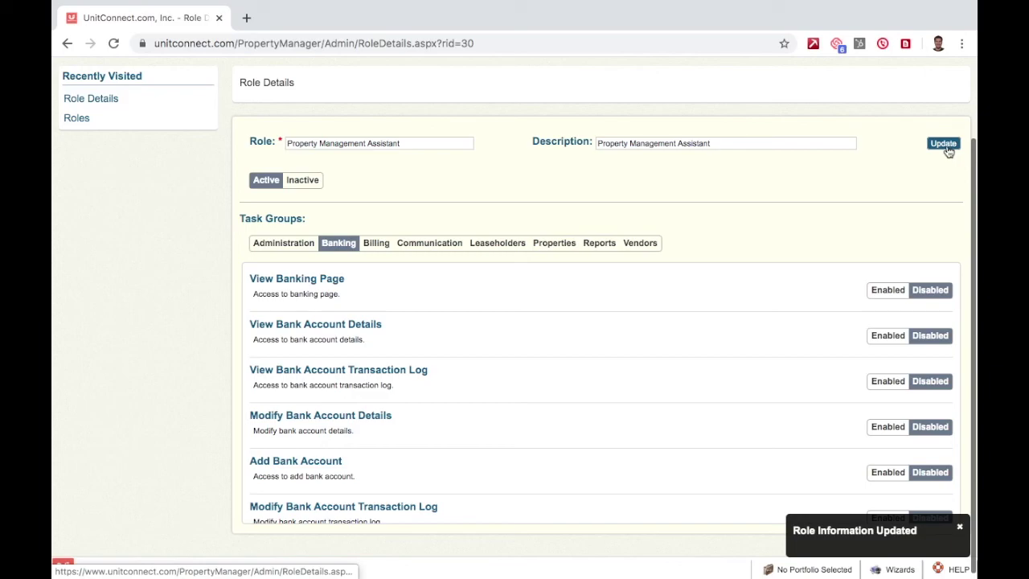
{"action": "left_click", "coordinate": [959, 526]}
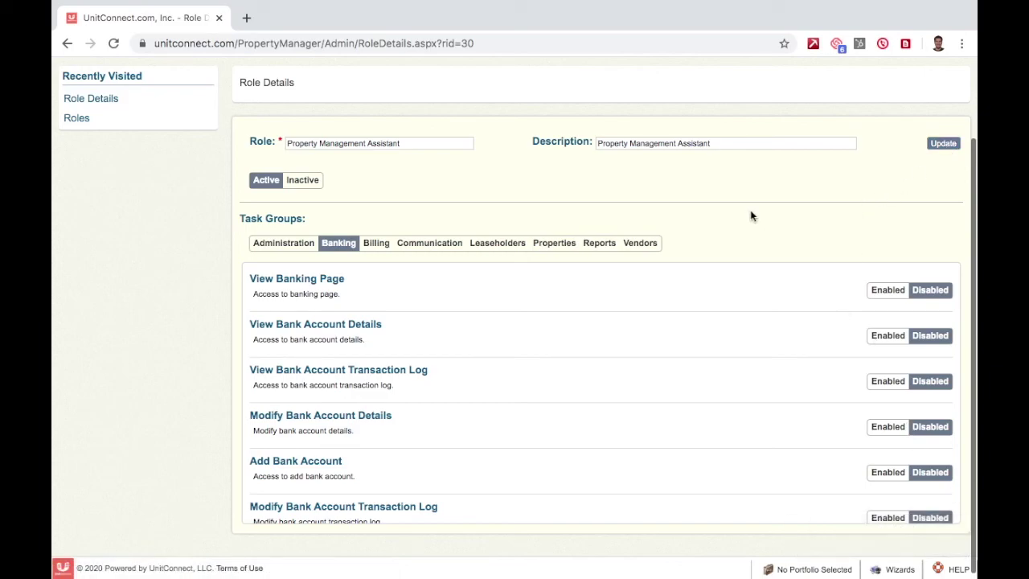